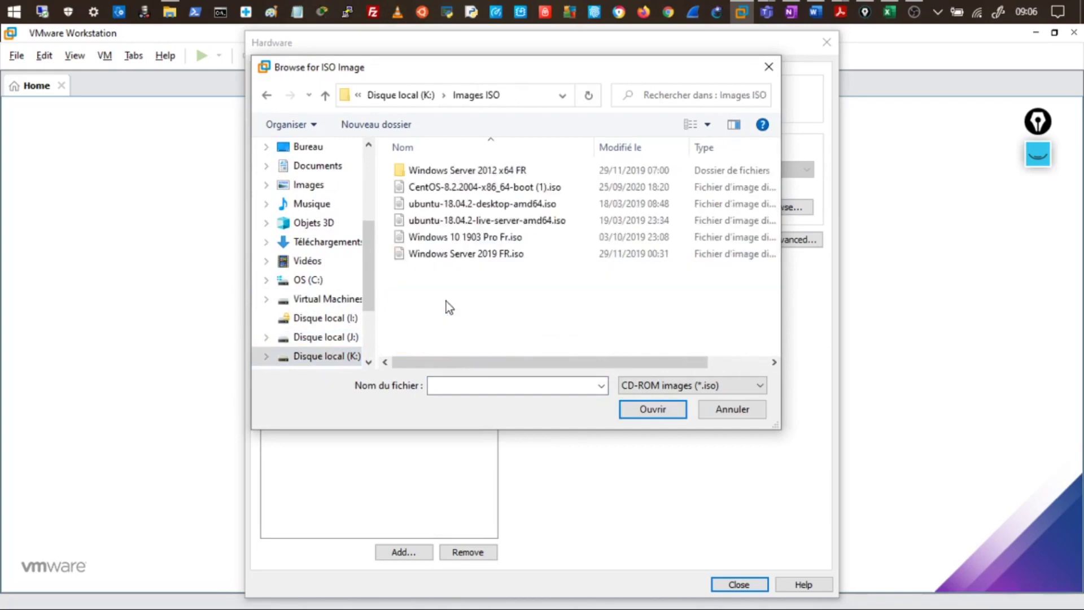
Attach Windows Server 2012_FR.ISO from the Windows Server 2012 x64 FR folder to the CD/DVD drive and finish creating the virtual machine
double_click(486, 171)
click(485, 172)
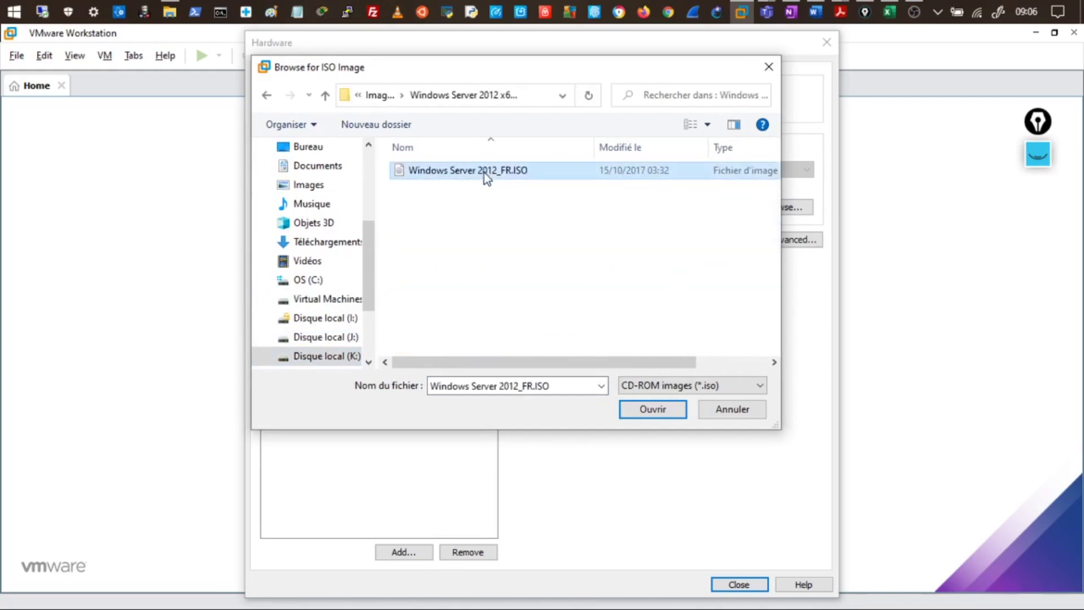
click(653, 413)
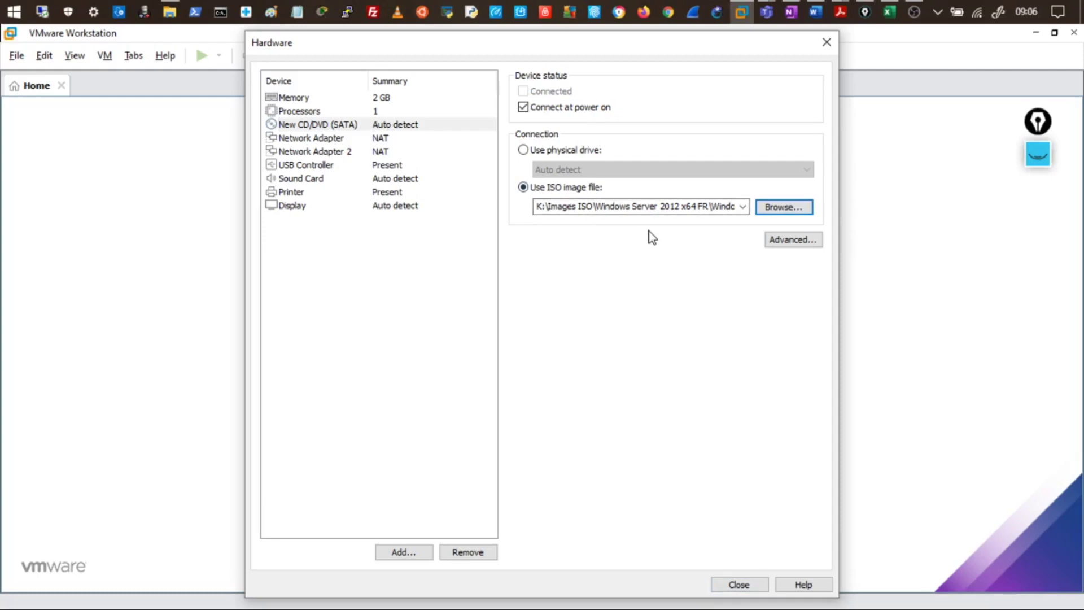
click(741, 585)
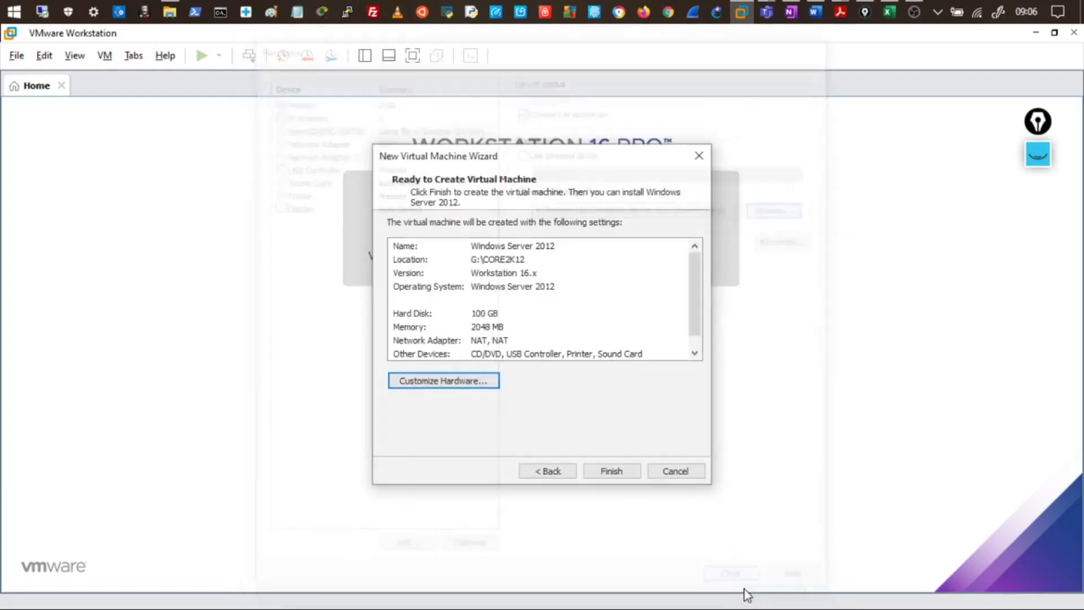
click(609, 473)
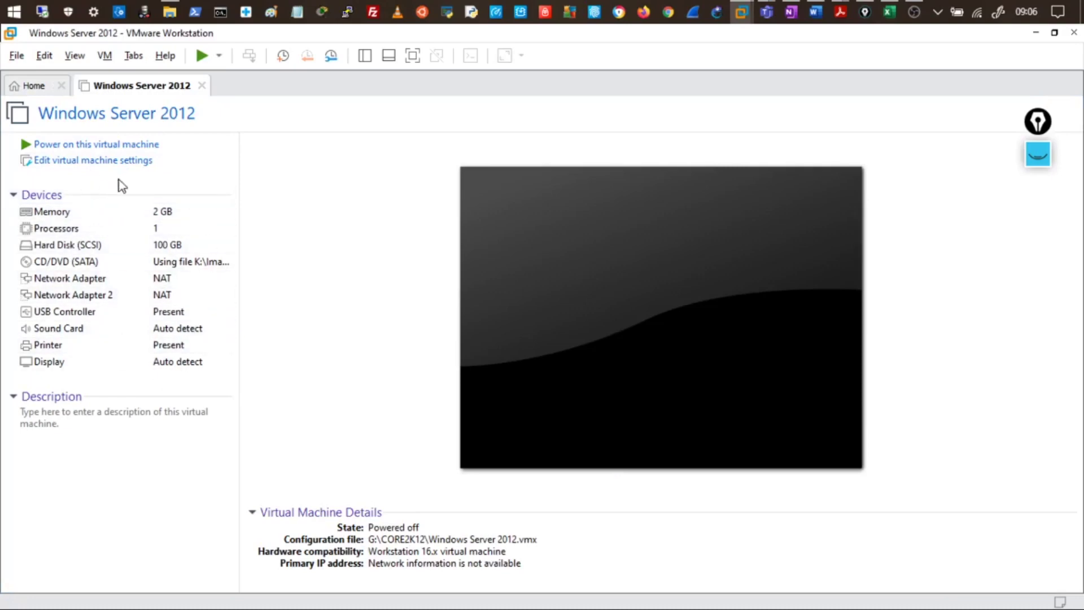
Review the hardware settings of the Windows Server 2012 virtual machine without changing them
click(104, 164)
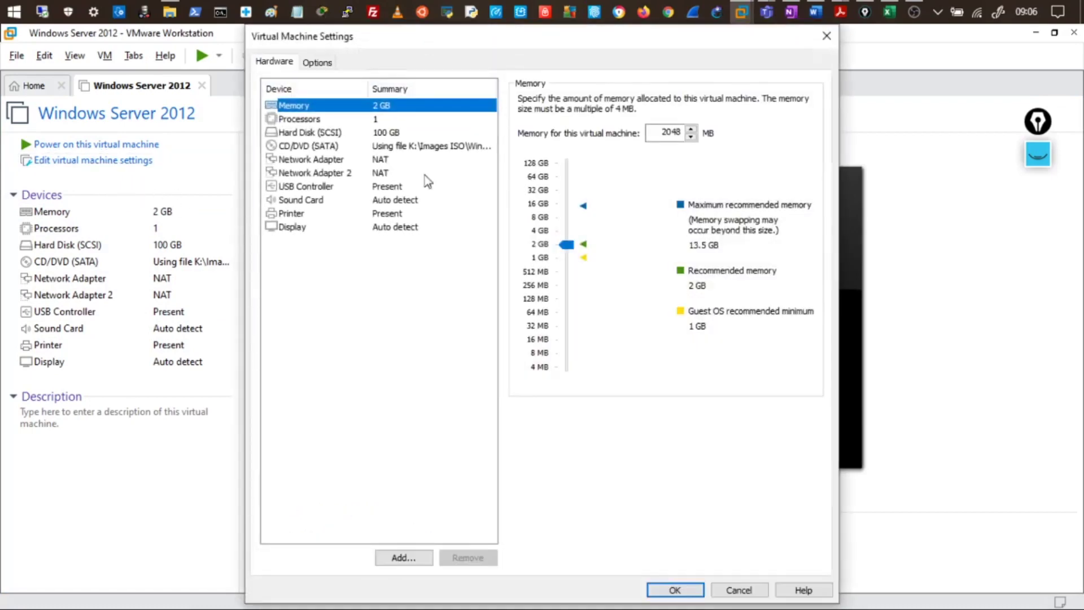
click(826, 36)
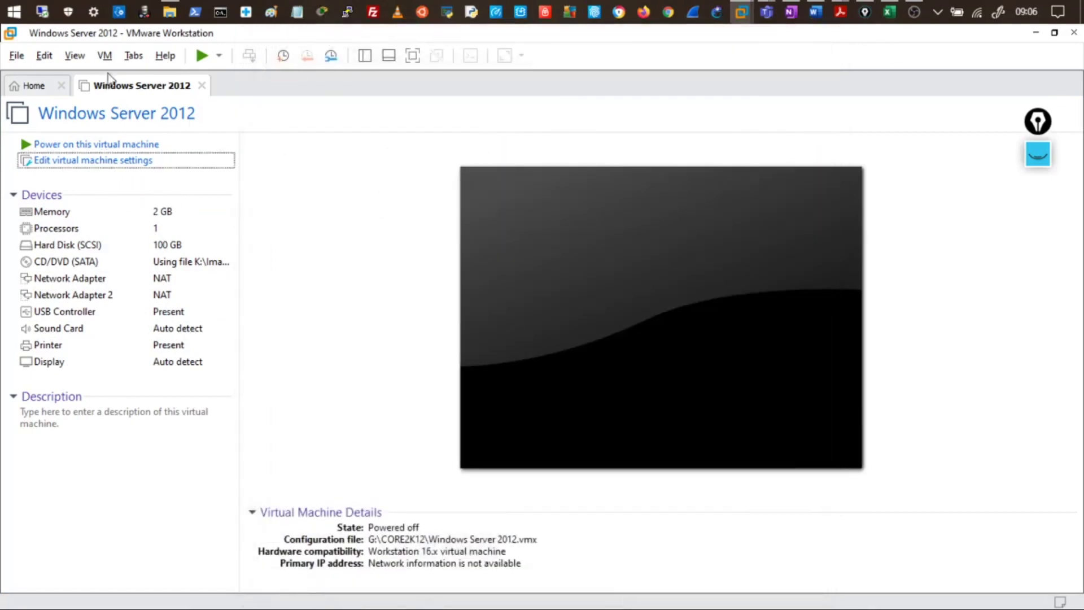
click(104, 55)
click(139, 257)
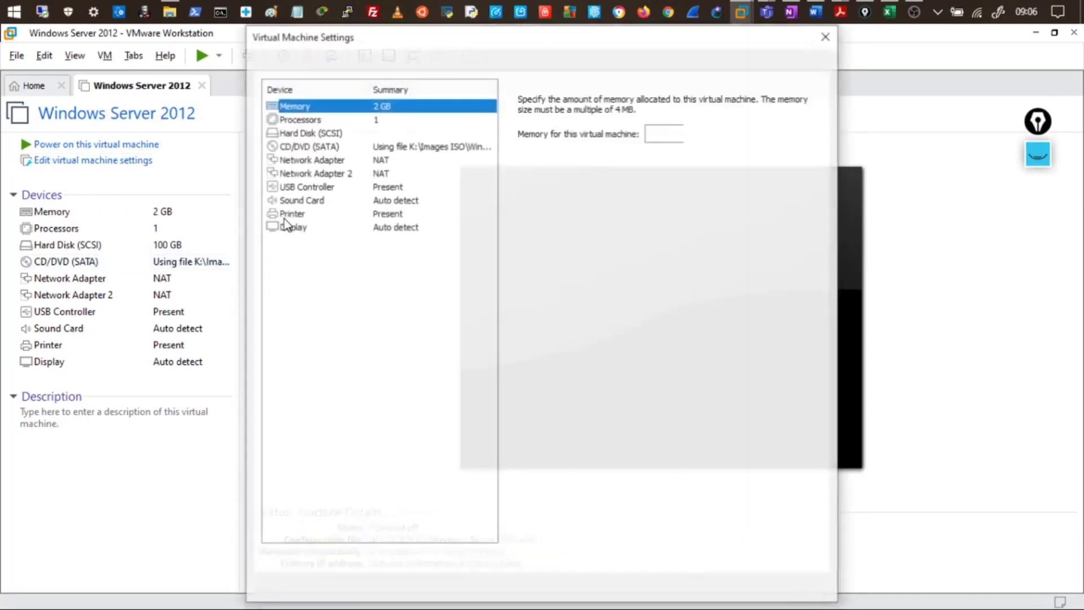
click(827, 35)
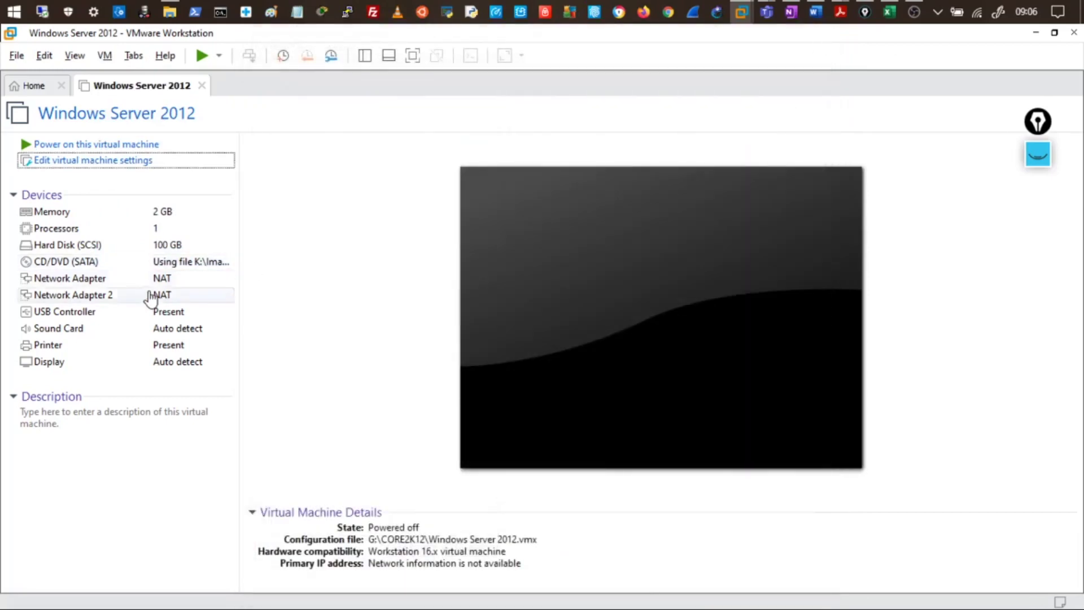
Power on the Windows Server 2012 virtual machine, dismiss the installation hint and show the machine in full screen
click(106, 147)
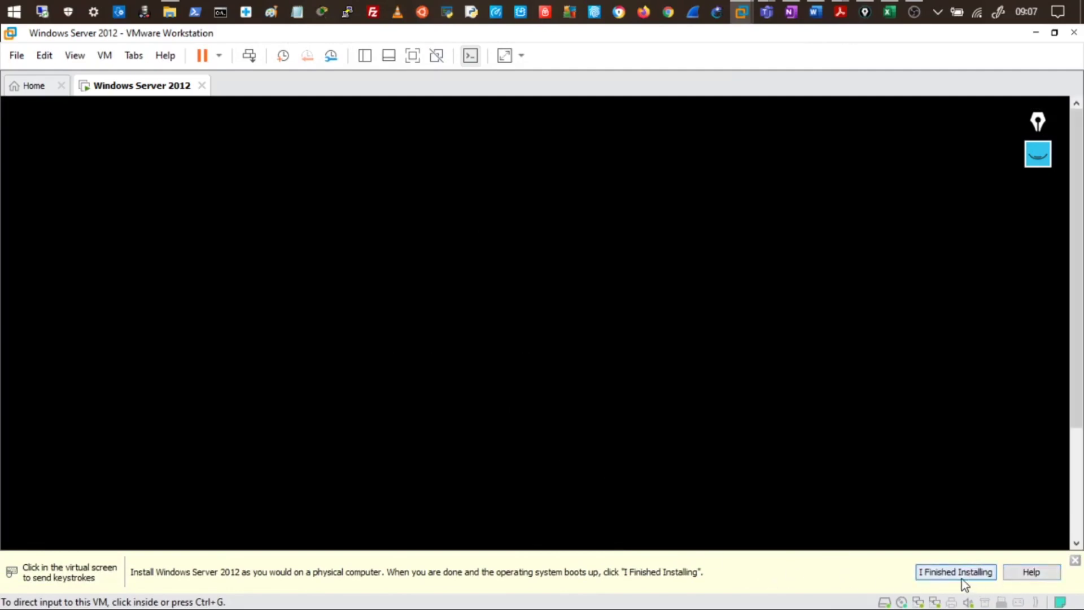
click(1074, 560)
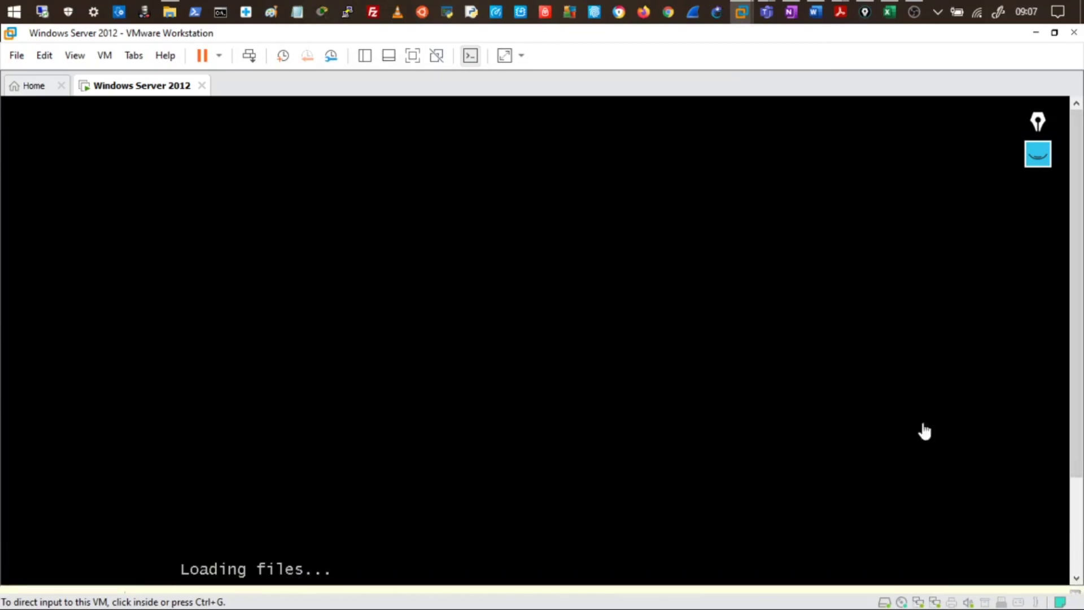
click(412, 56)
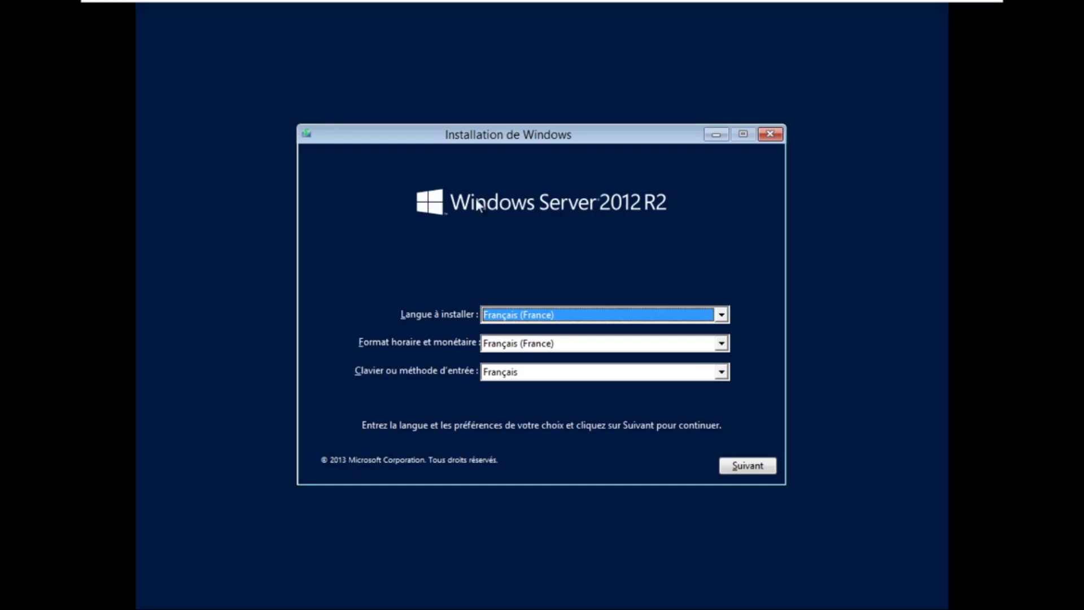
Accept French as the setup language, regional format and keyboard, and start the Windows Server 2012 R2 installation
click(762, 477)
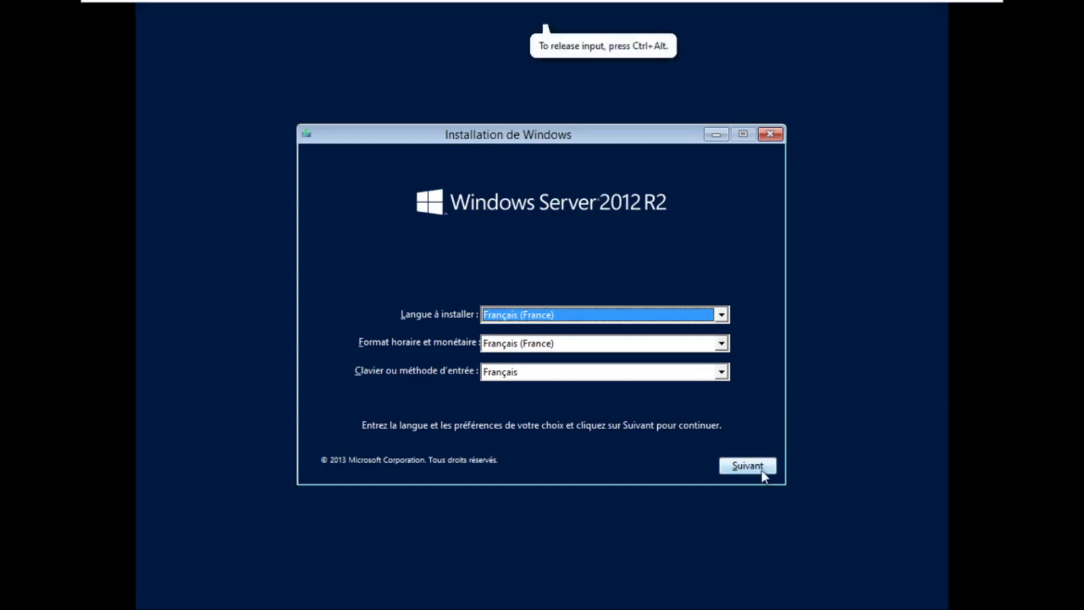
click(762, 477)
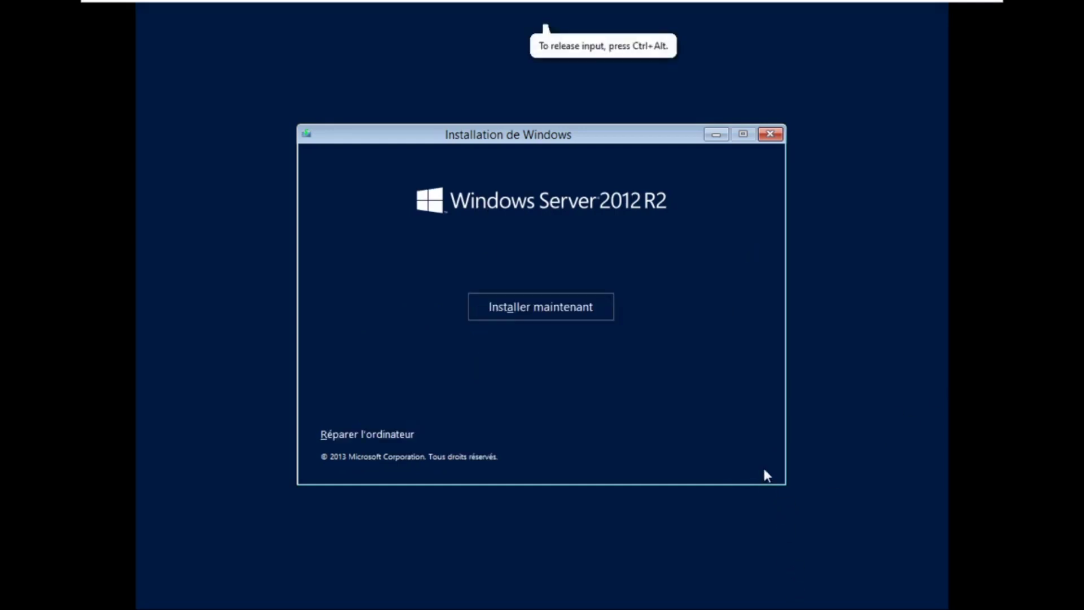
click(534, 309)
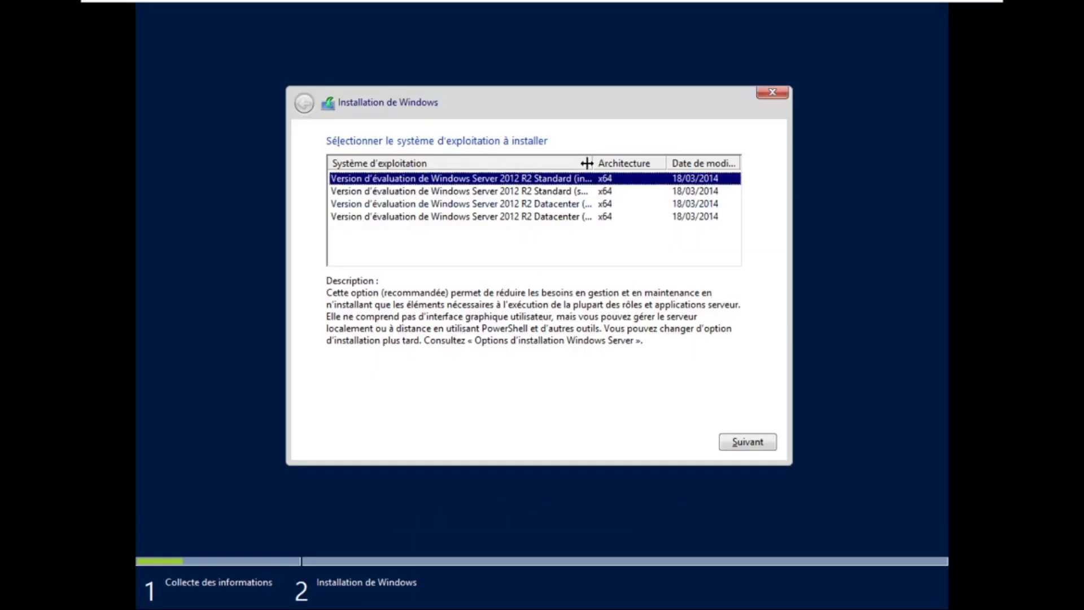
Widen the operating system column to read the editions and choose Windows Server 2012 R2 Datacenter (installation minimale) for installation
drag(591, 163, 659, 163)
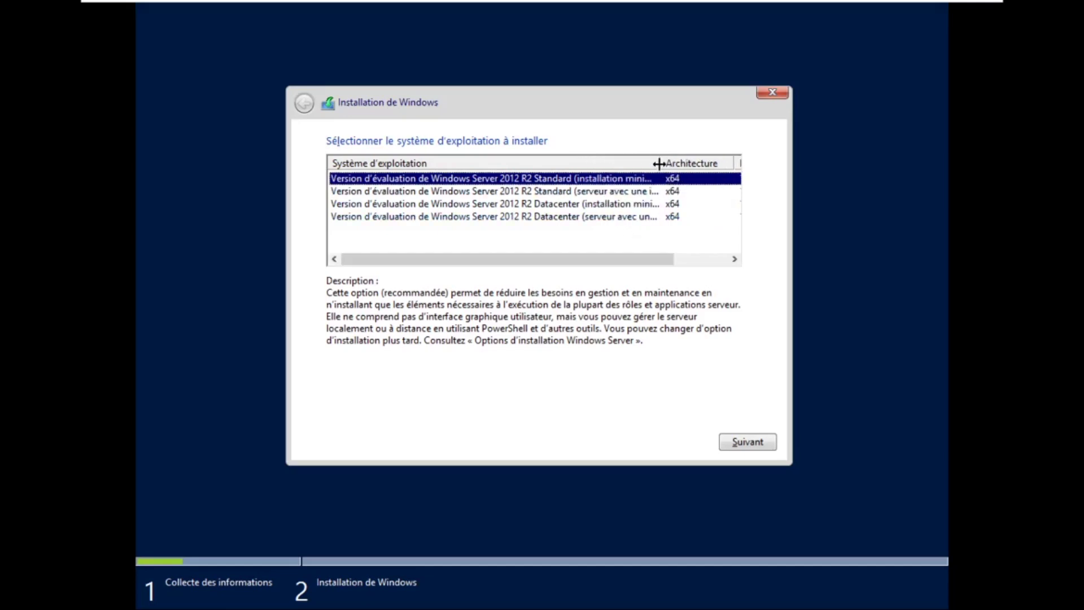
drag(659, 163, 673, 163)
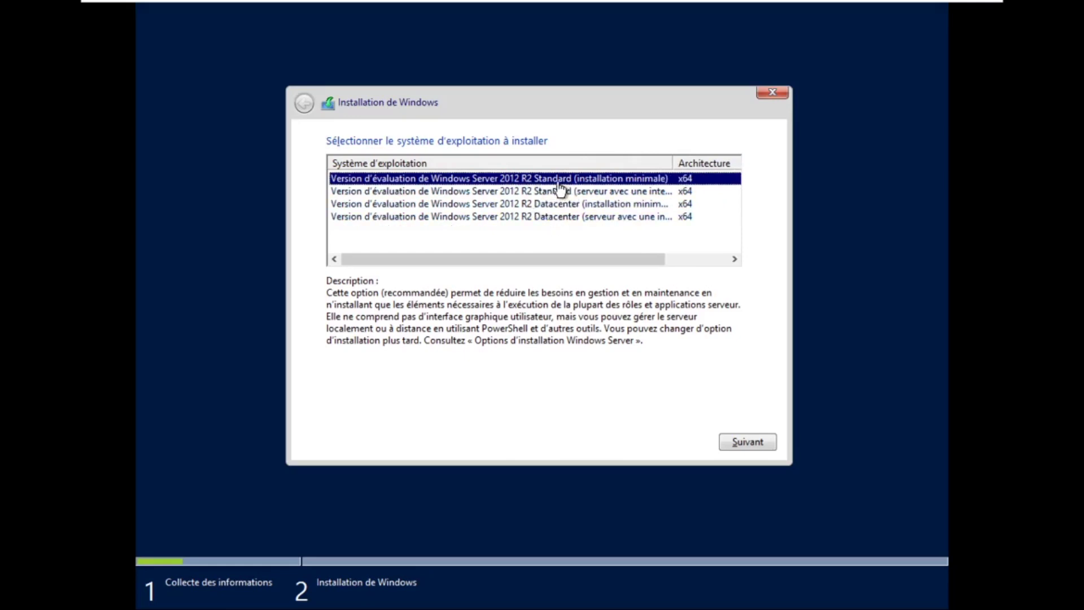
drag(672, 163, 702, 161)
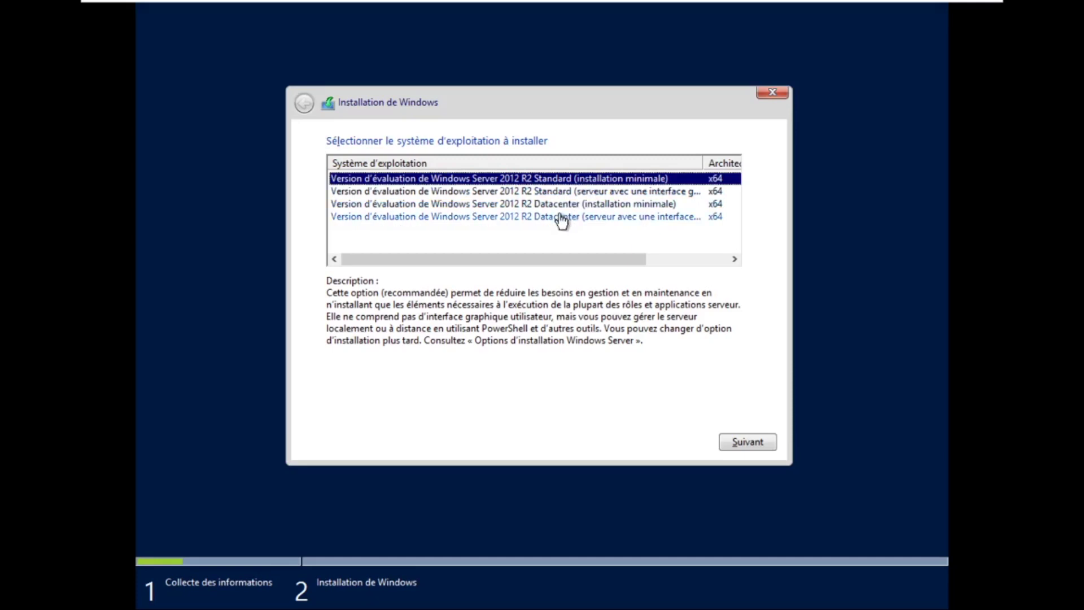
click(563, 195)
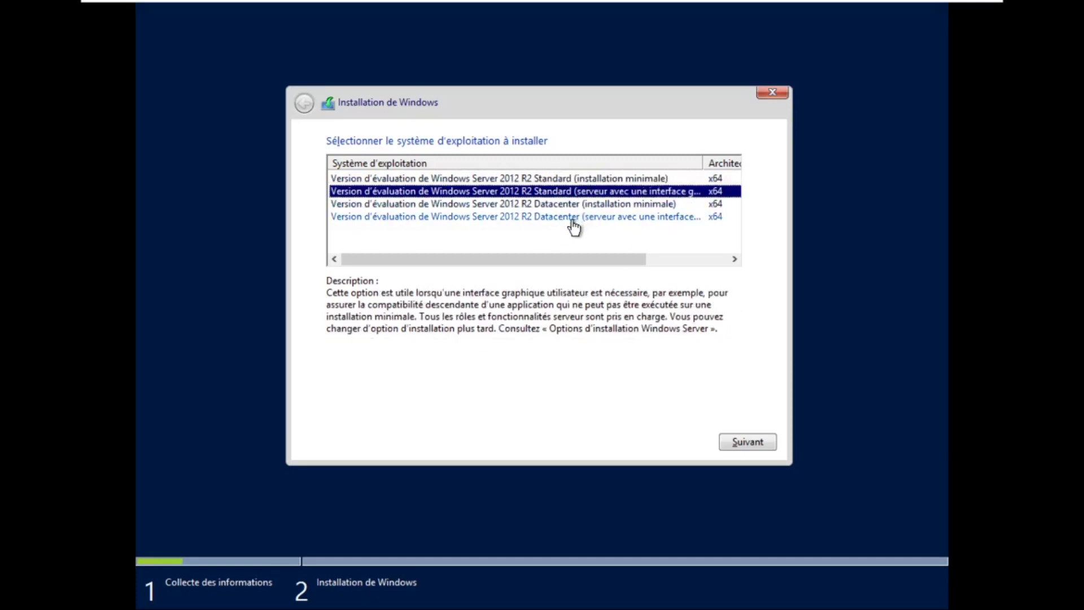
click(573, 220)
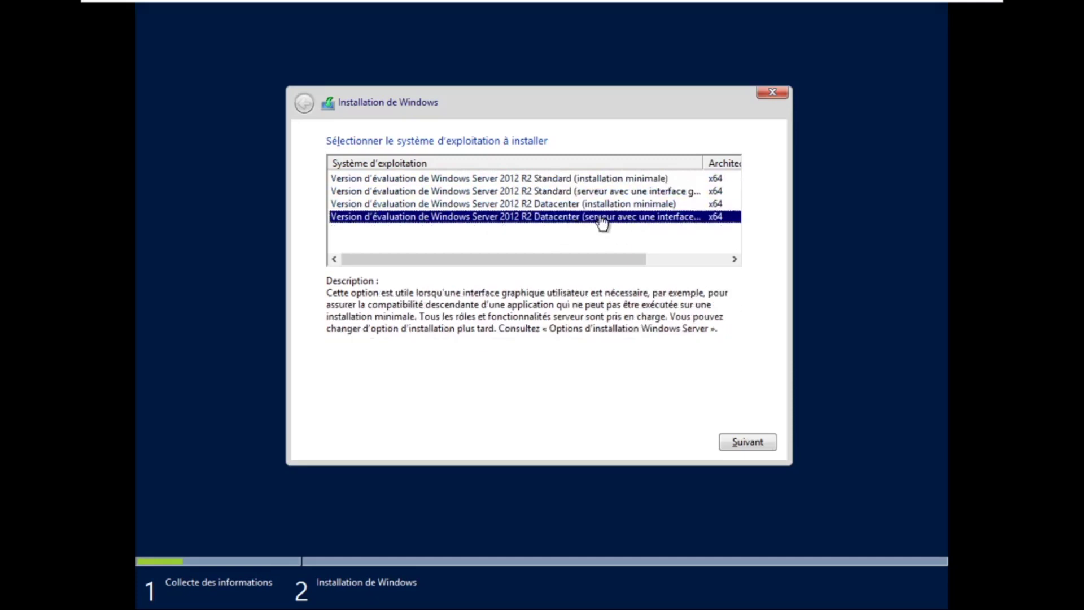
click(537, 208)
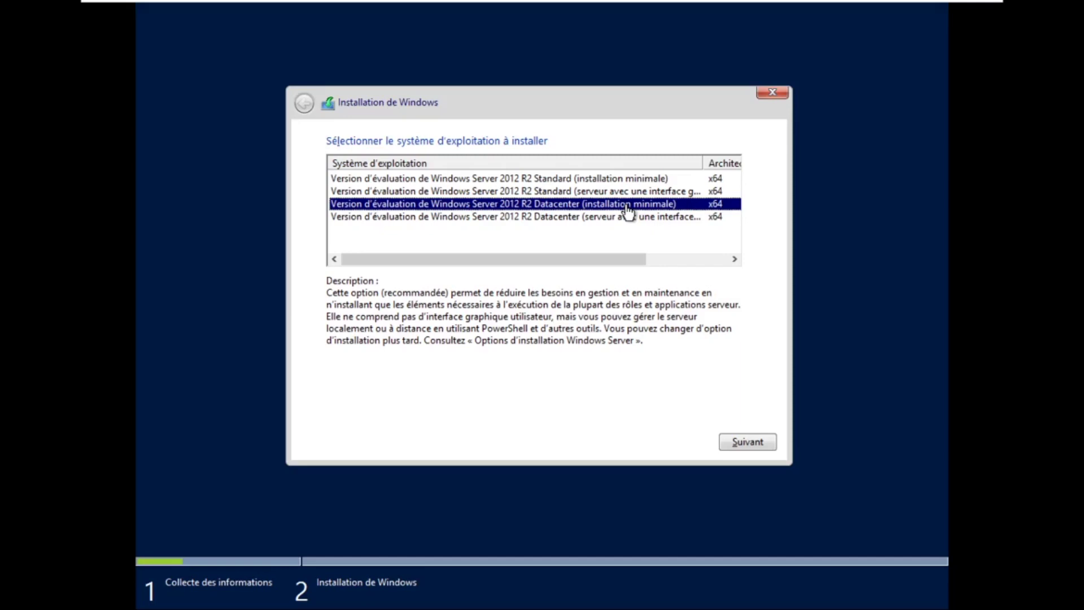
click(738, 448)
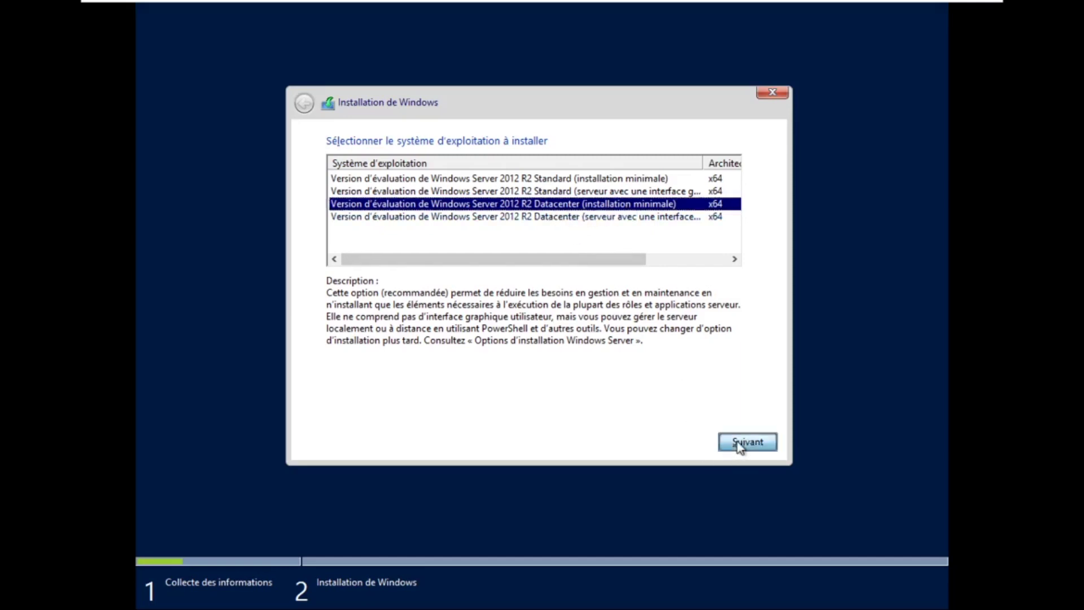
click(739, 447)
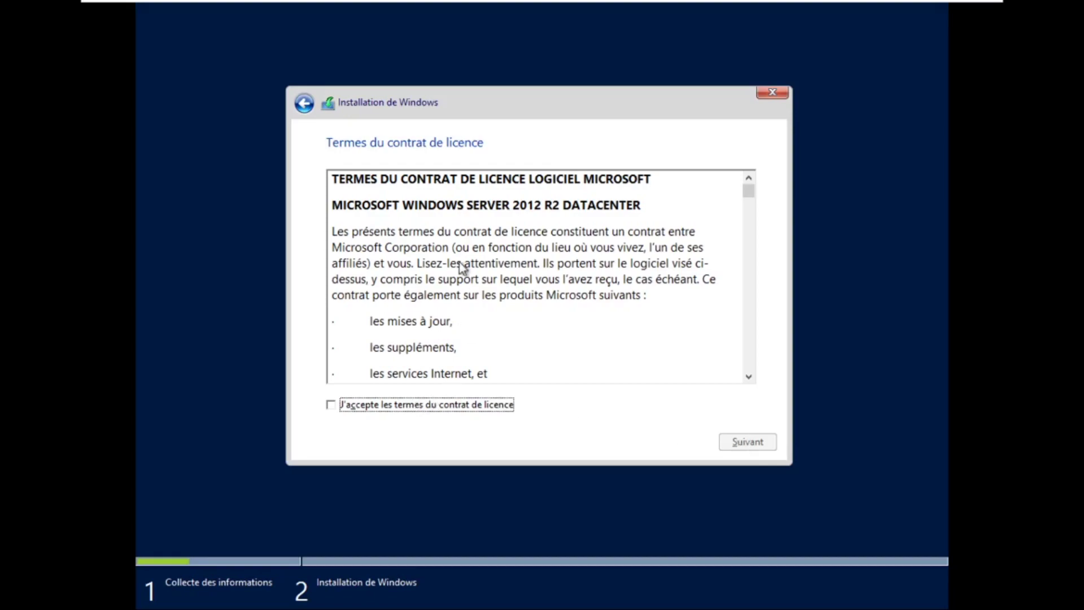
Skim the Microsoft licence terms, accept them and continue the setup
click(484, 292)
scroll(484, 292, down, 10)
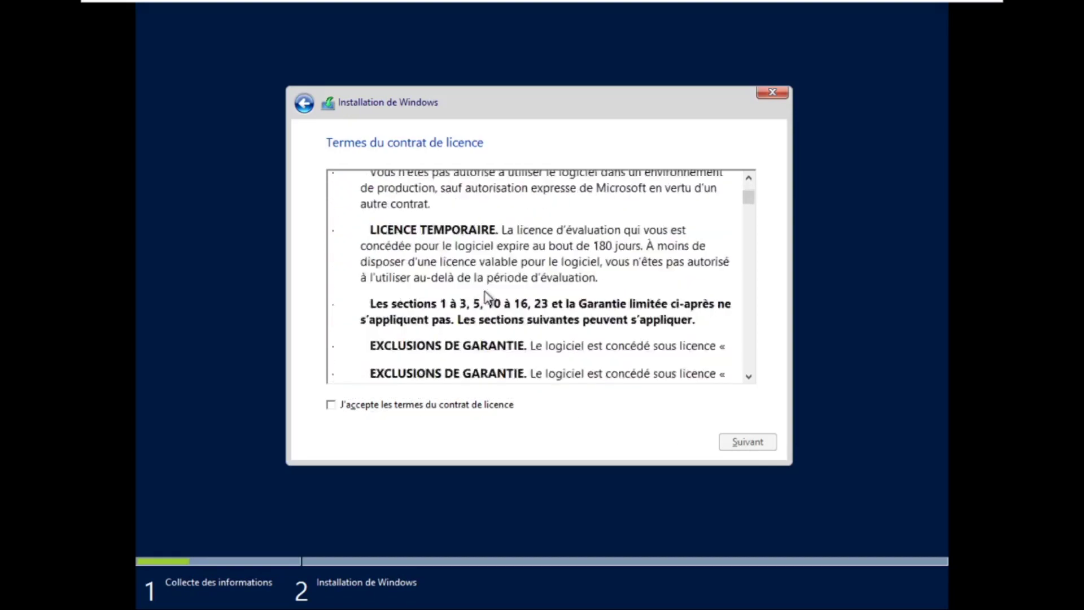
scroll(484, 292, up, 10)
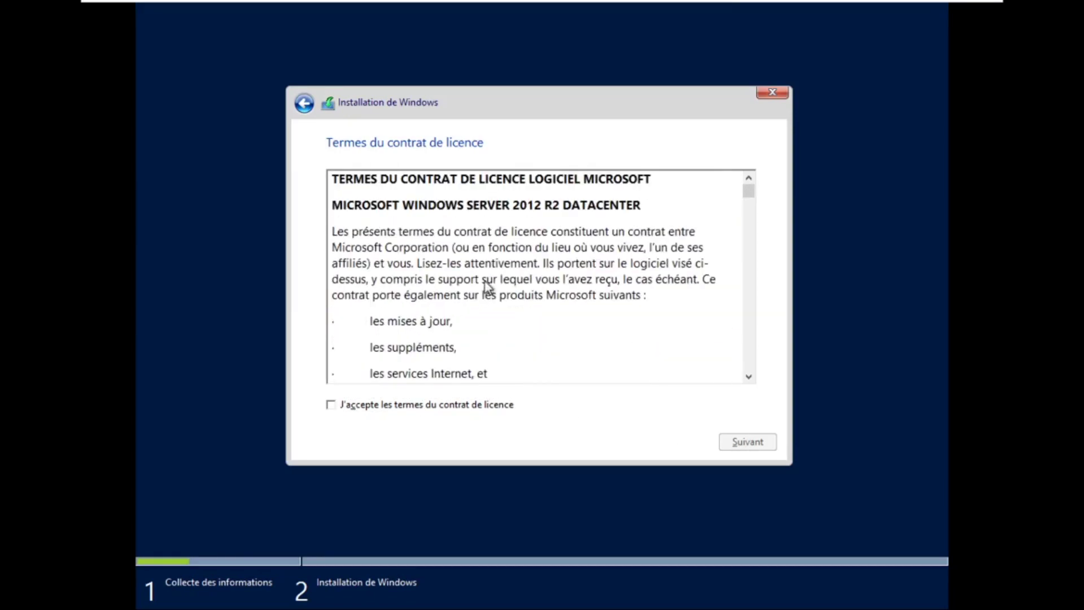
click(332, 405)
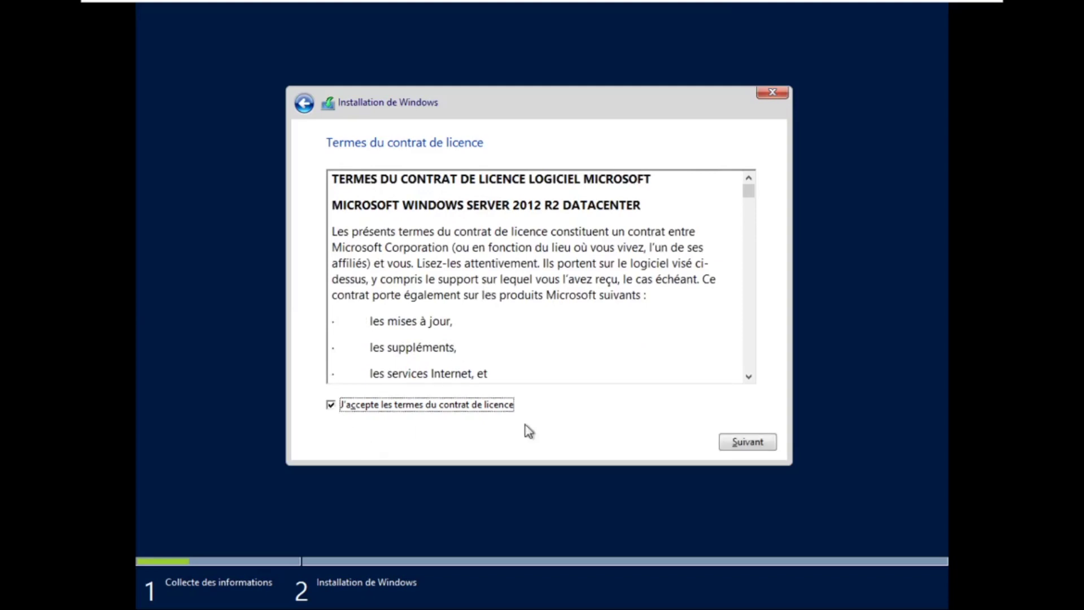
click(737, 445)
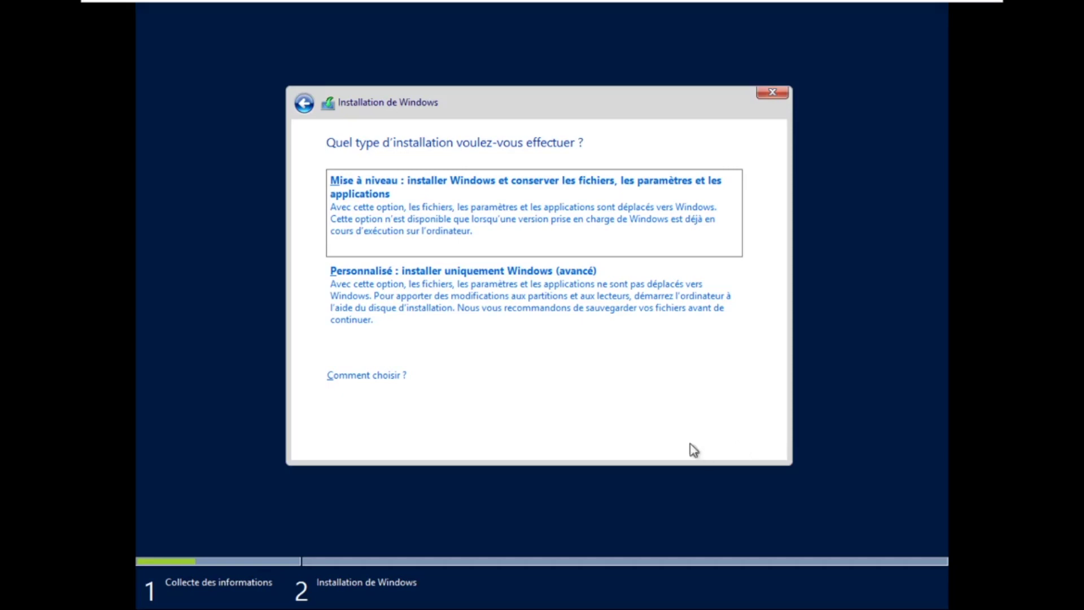
Run a custom Windows-only installation on the unallocated space of Lecteur 0 and restart the machine immediately once prompted
click(426, 287)
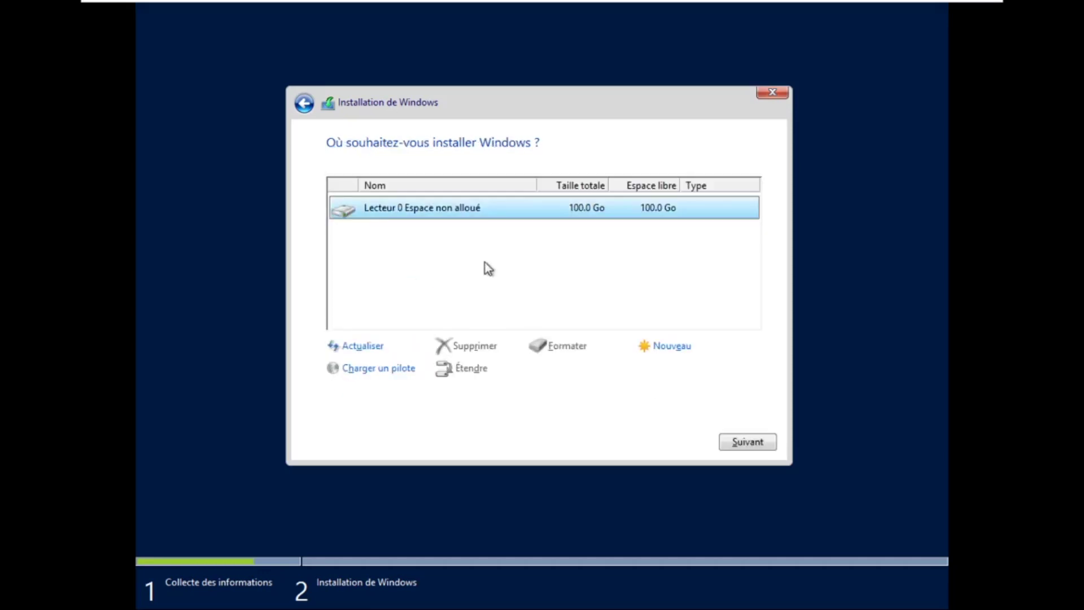
click(743, 444)
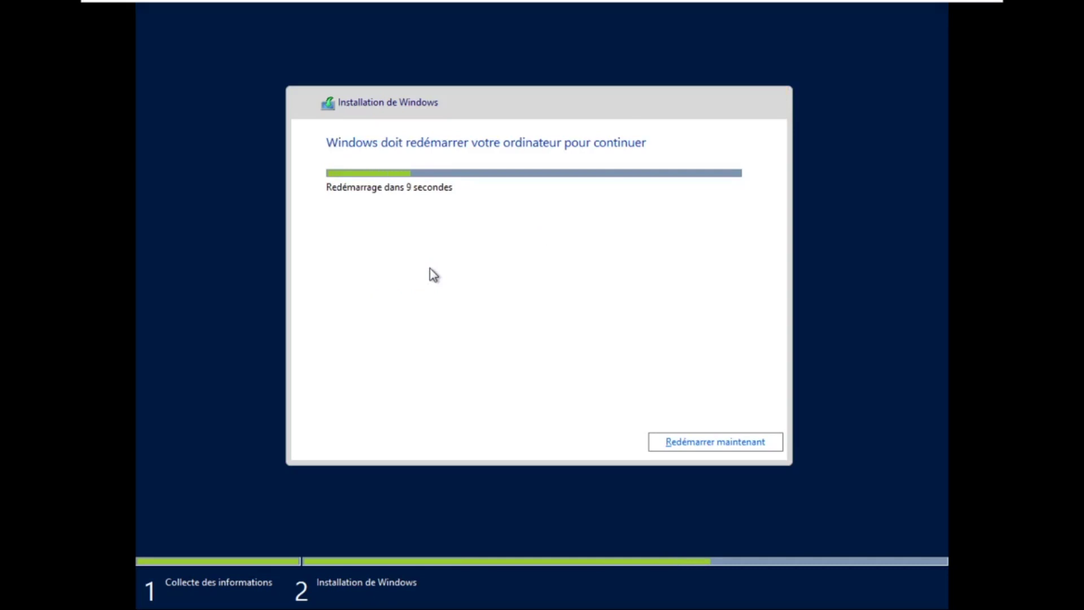
click(735, 446)
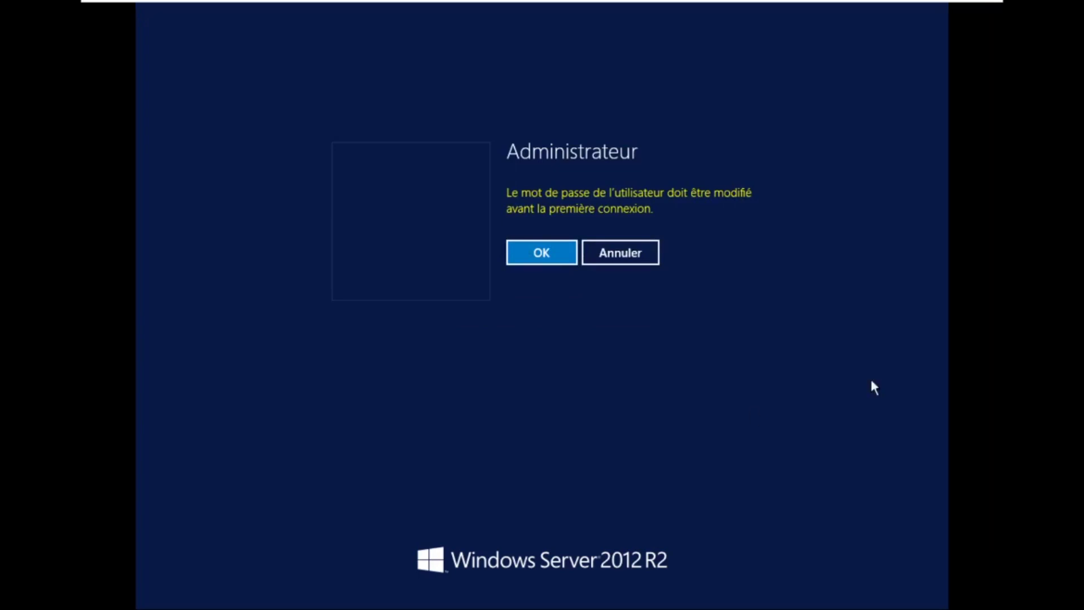
Set and confirm a new password for the Administrateur account, and acknowledge the change to sign in
click(544, 252)
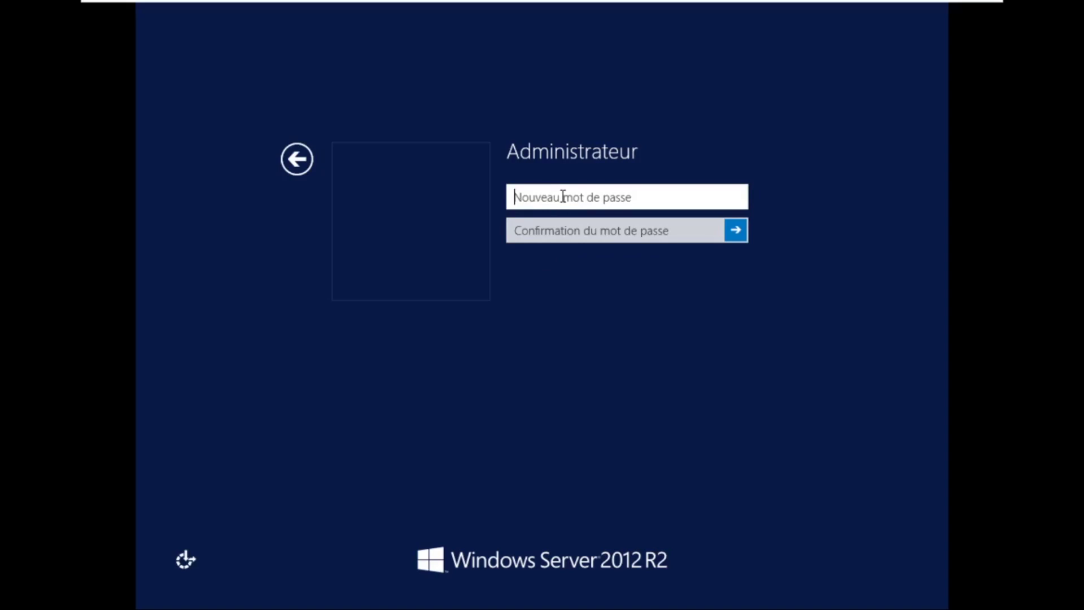
text(******)
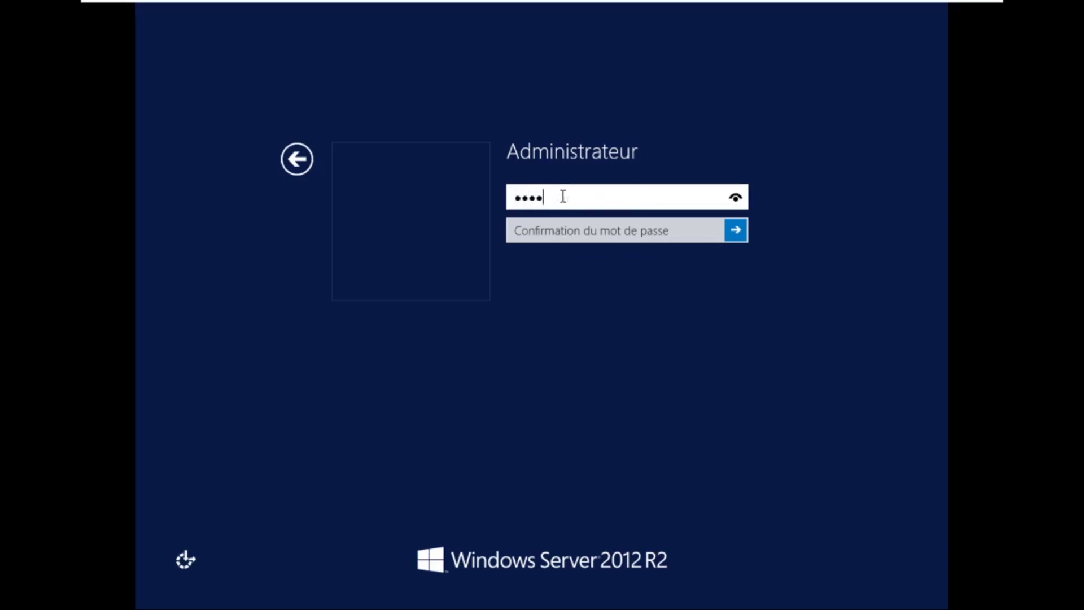
text(**)
key(Tab)
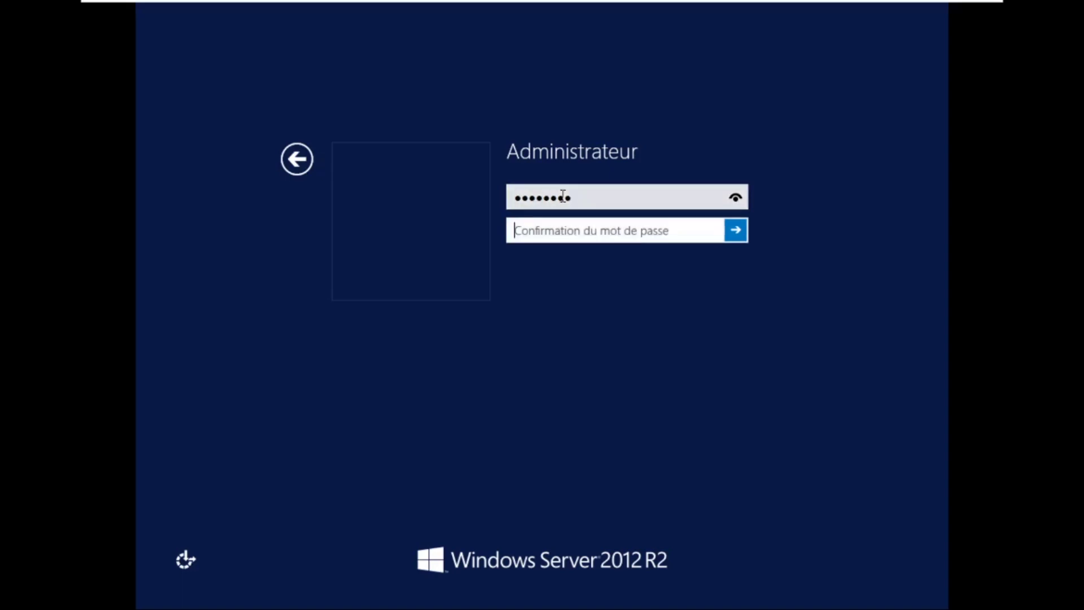
text(*****)
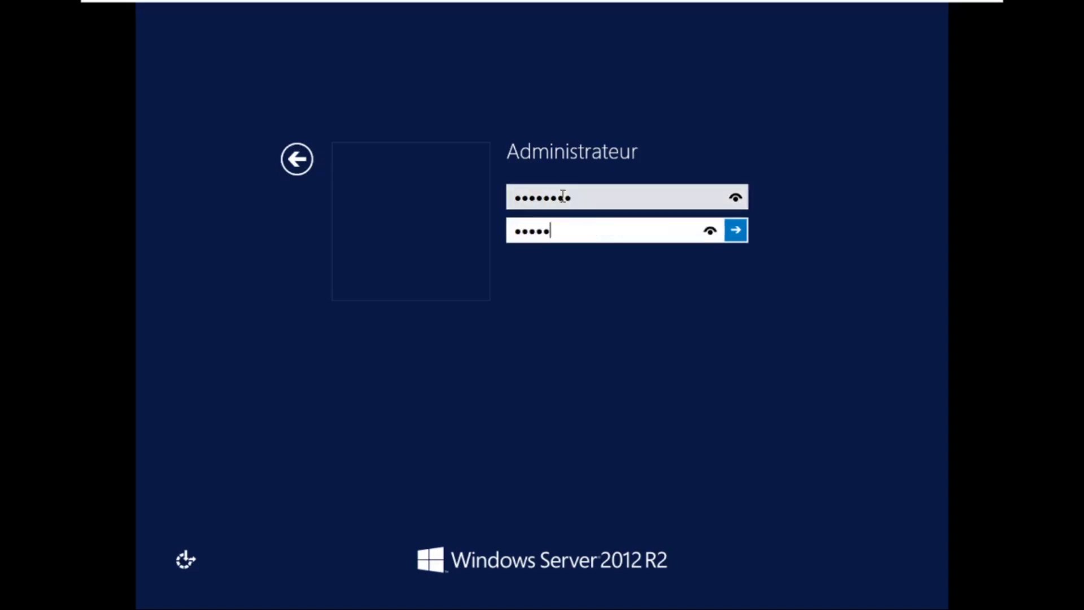
text(***)
key(Return)
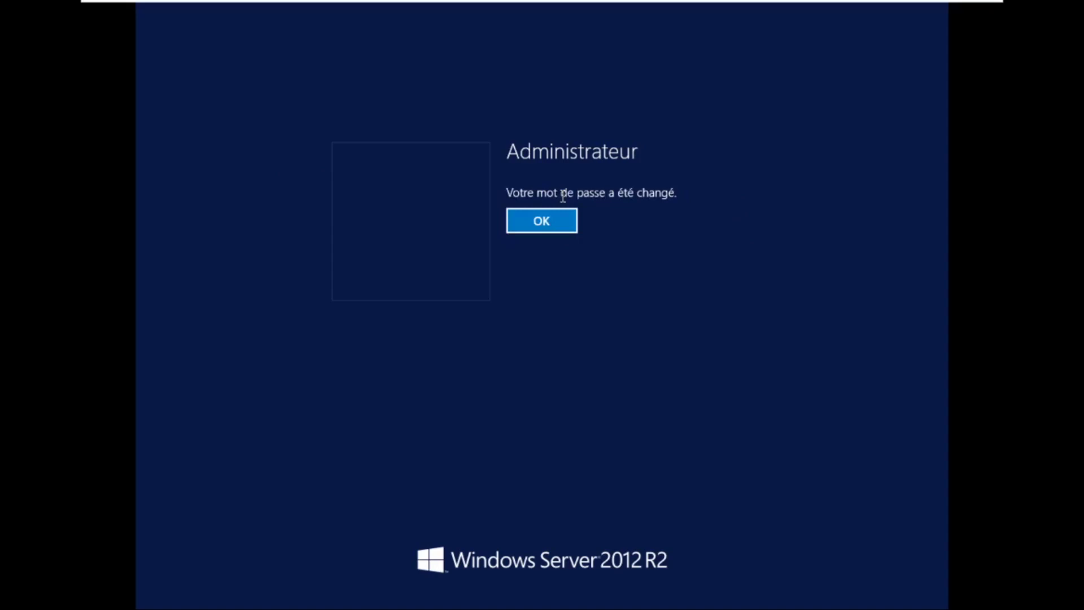
key(Return)
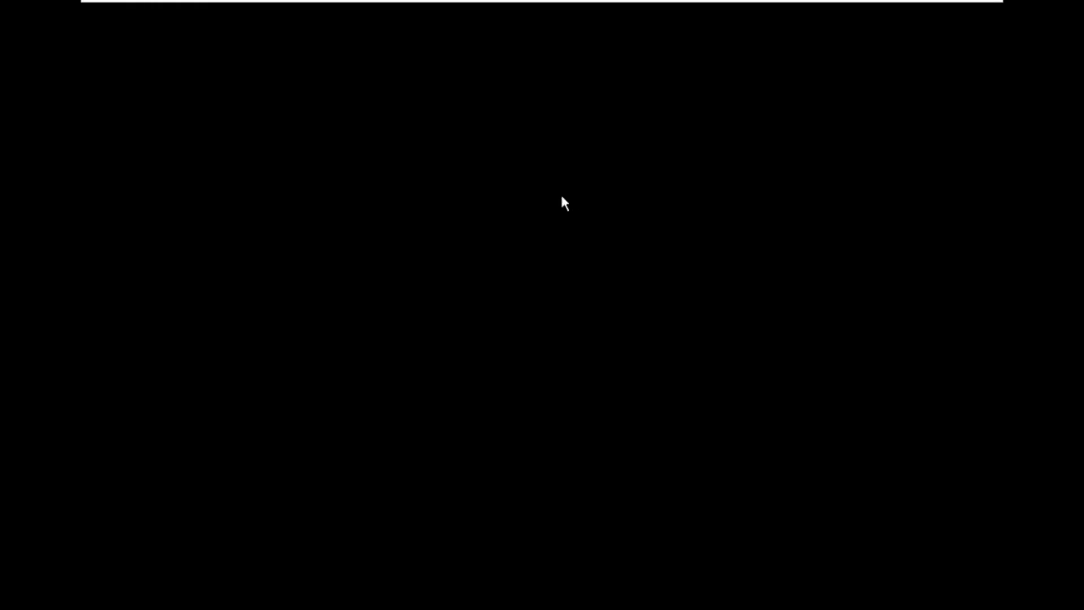